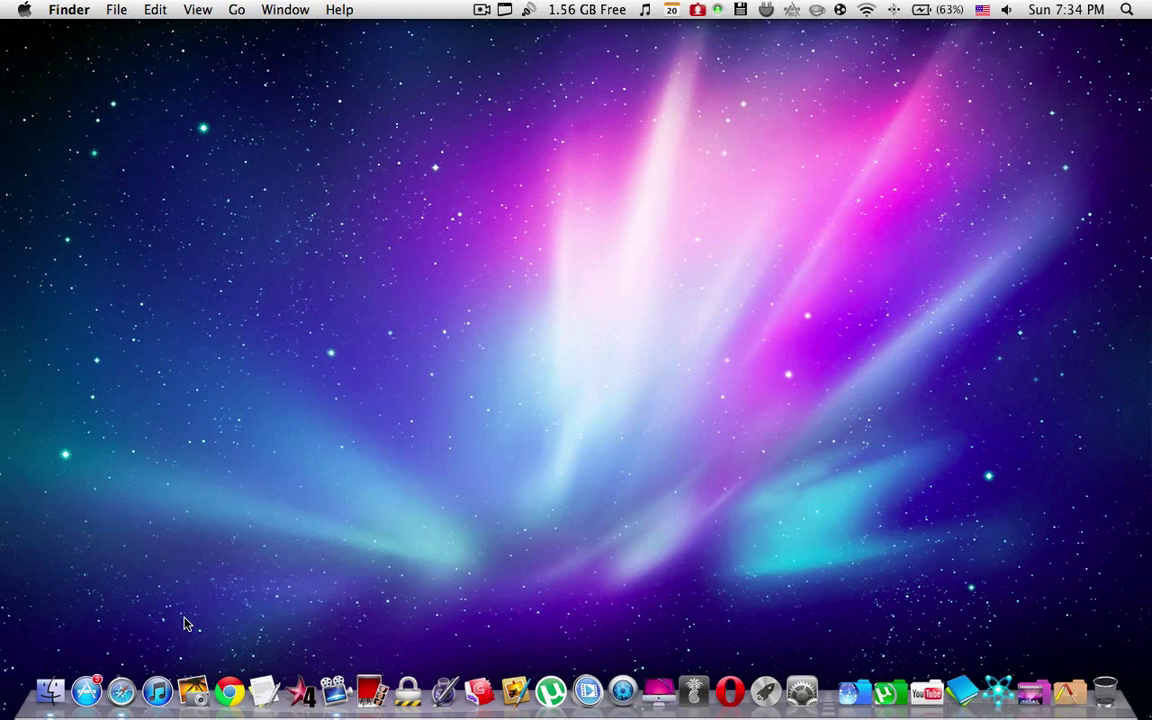
In Finder, open Downloads › iPhone › iOS 5 Tethered Jailbreak › redsn0w_mac_0.9.9b8 and select the redsn0w app
click(45, 690)
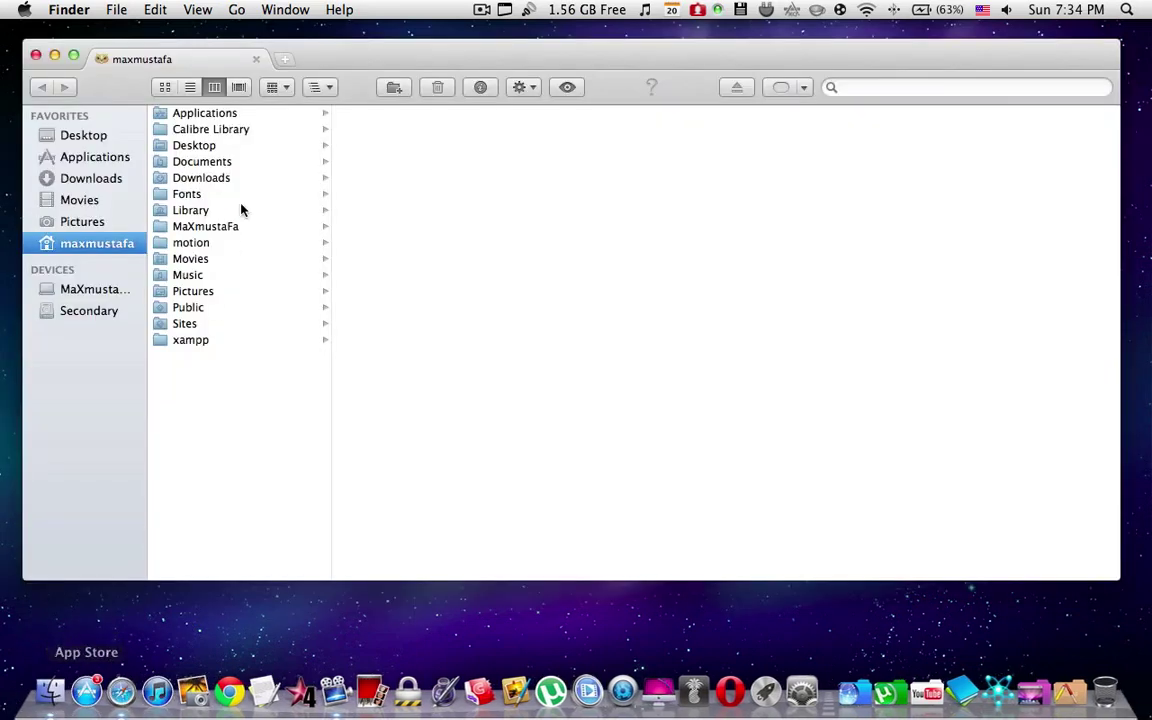
click(242, 177)
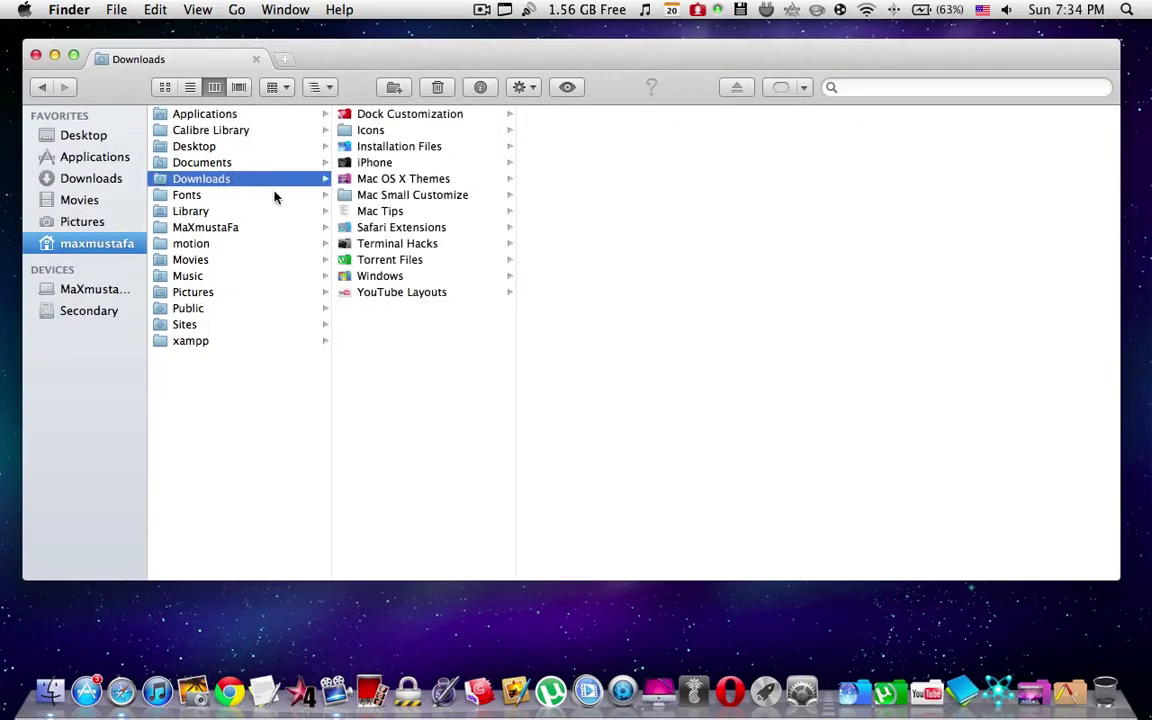
click(385, 162)
click(566, 162)
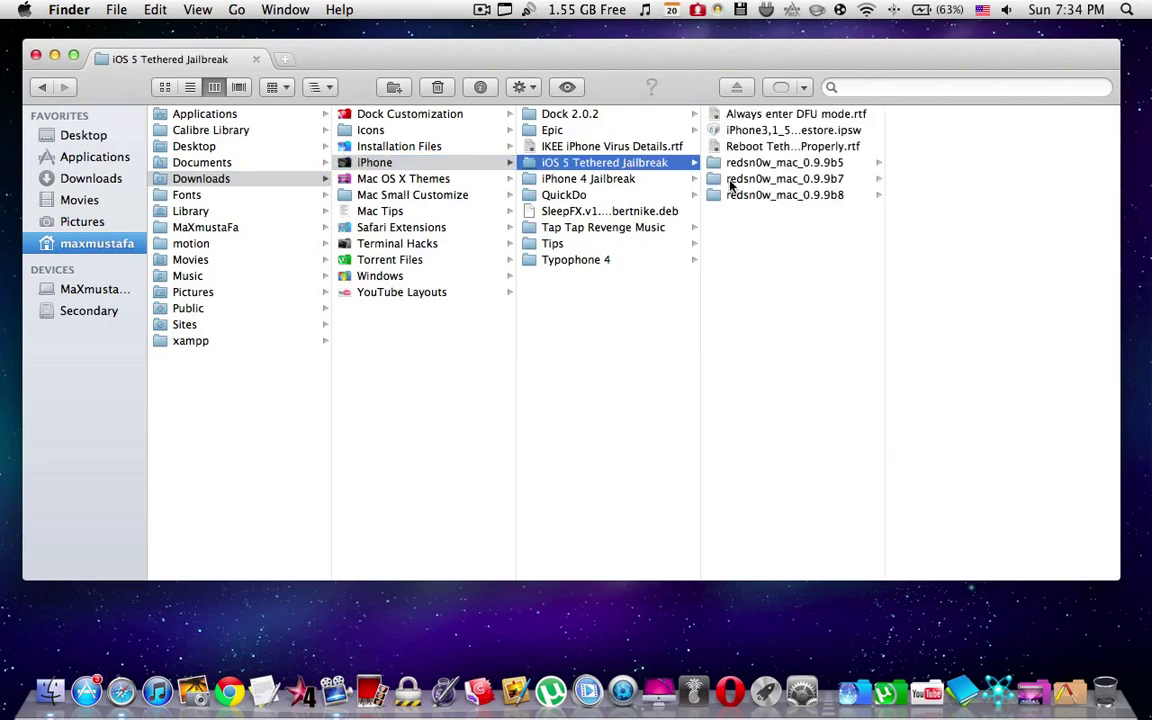
click(834, 195)
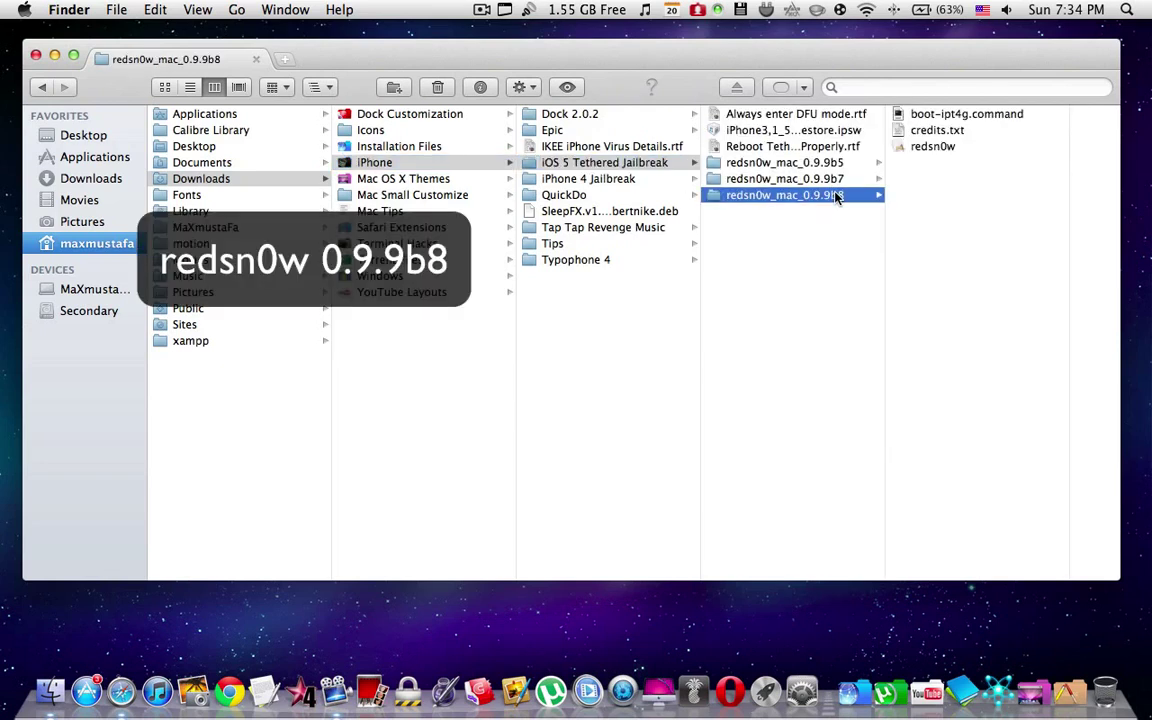
click(932, 147)
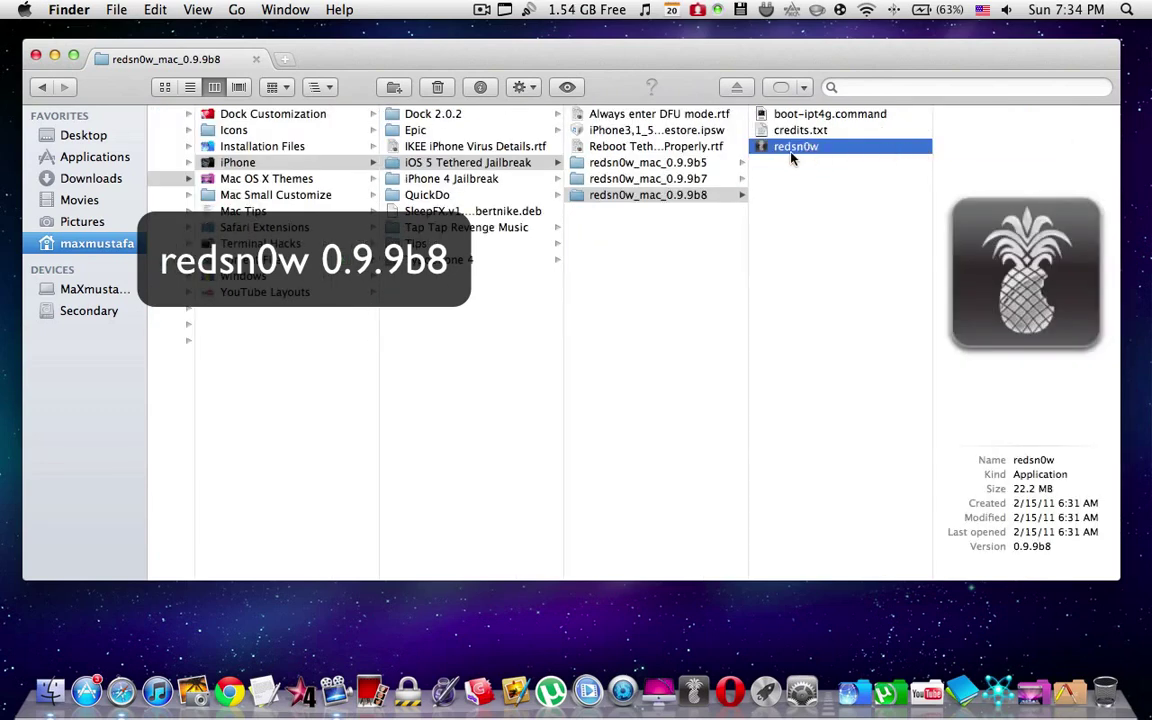
drag(742, 57, 746, 44)
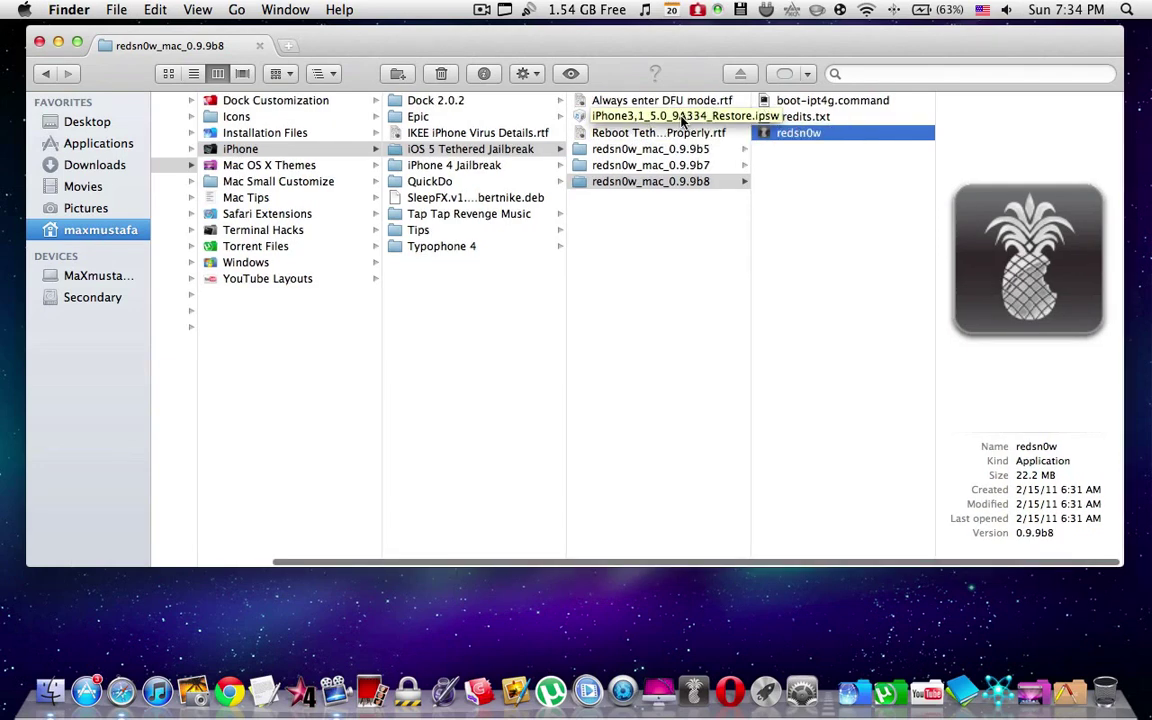
click(614, 117)
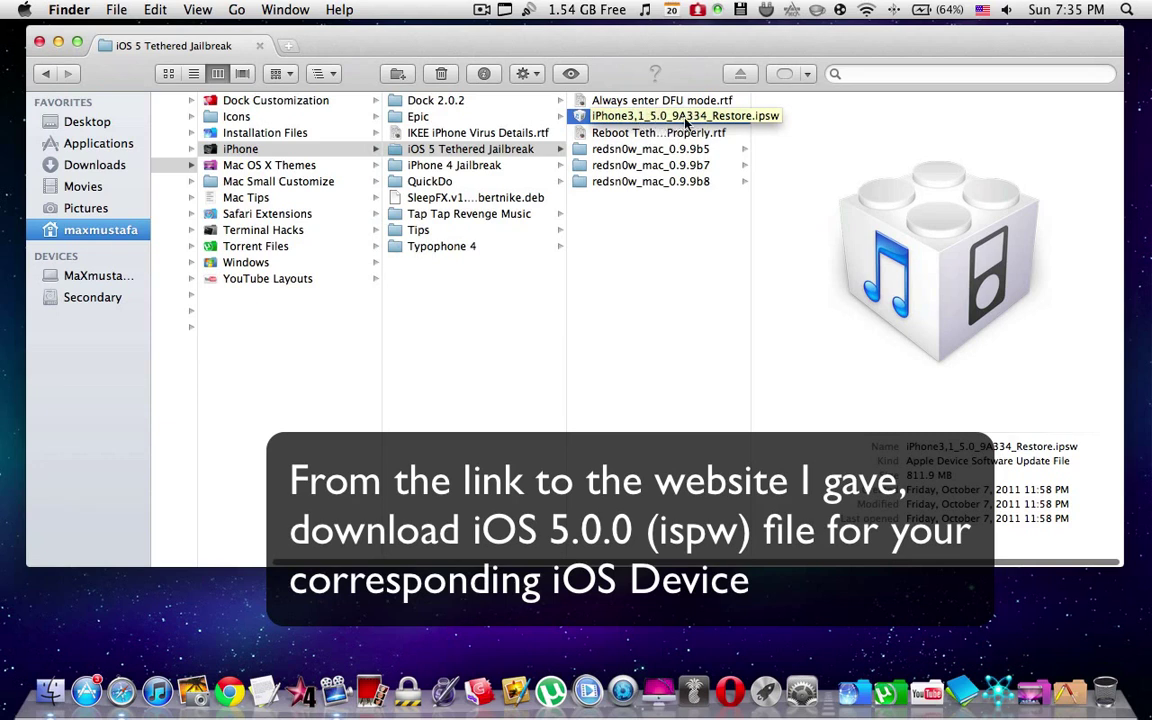
click(685, 183)
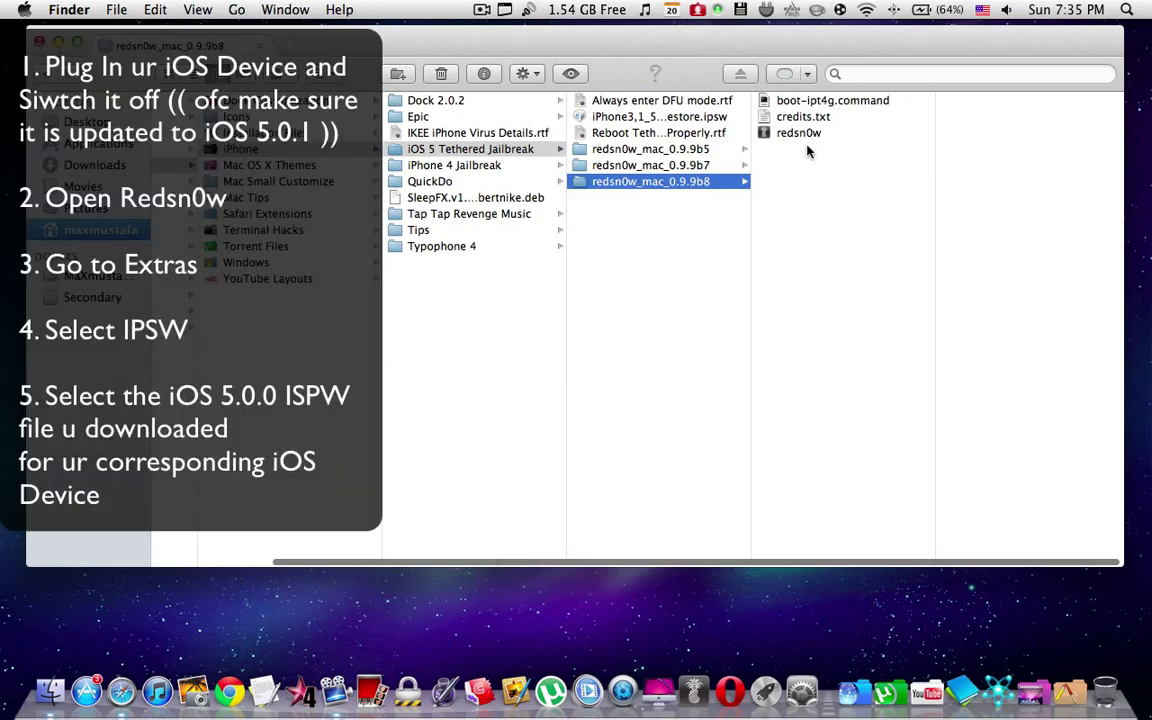
Launch redsn0w and load iPhone3,1_5.0_9A334_Restore.ipsw through Extras › Select IPSW, accepting the identified-build notice
double_click(804, 135)
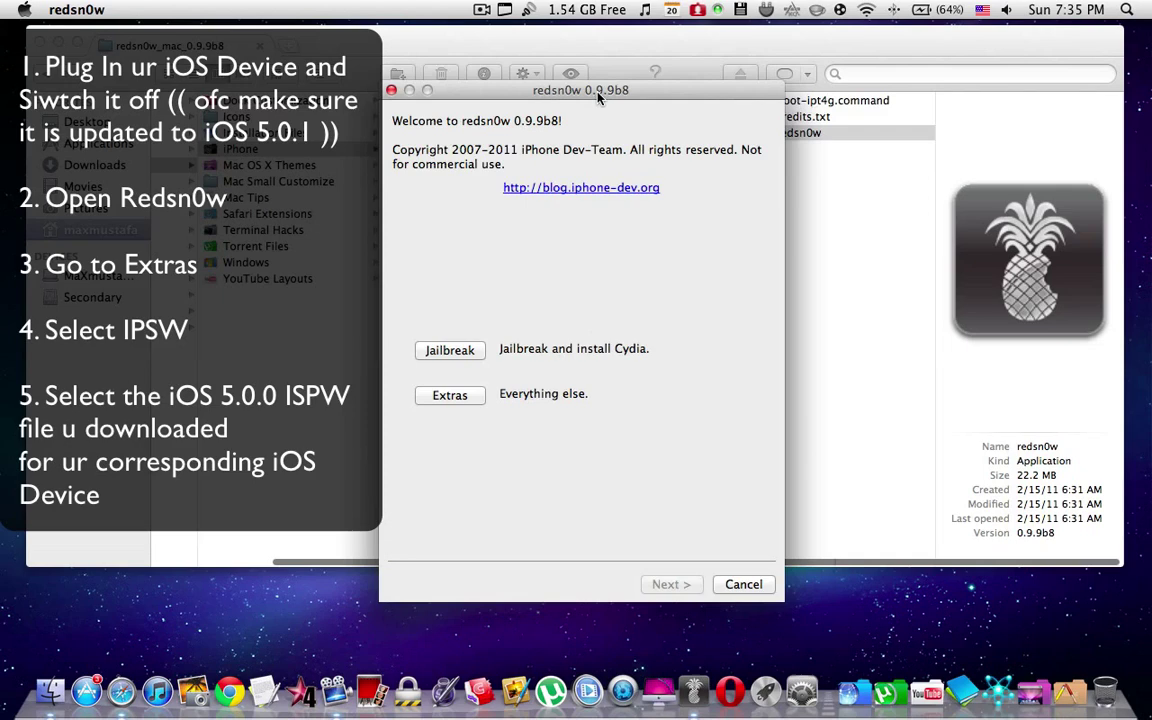
drag(600, 96, 613, 83)
click(479, 380)
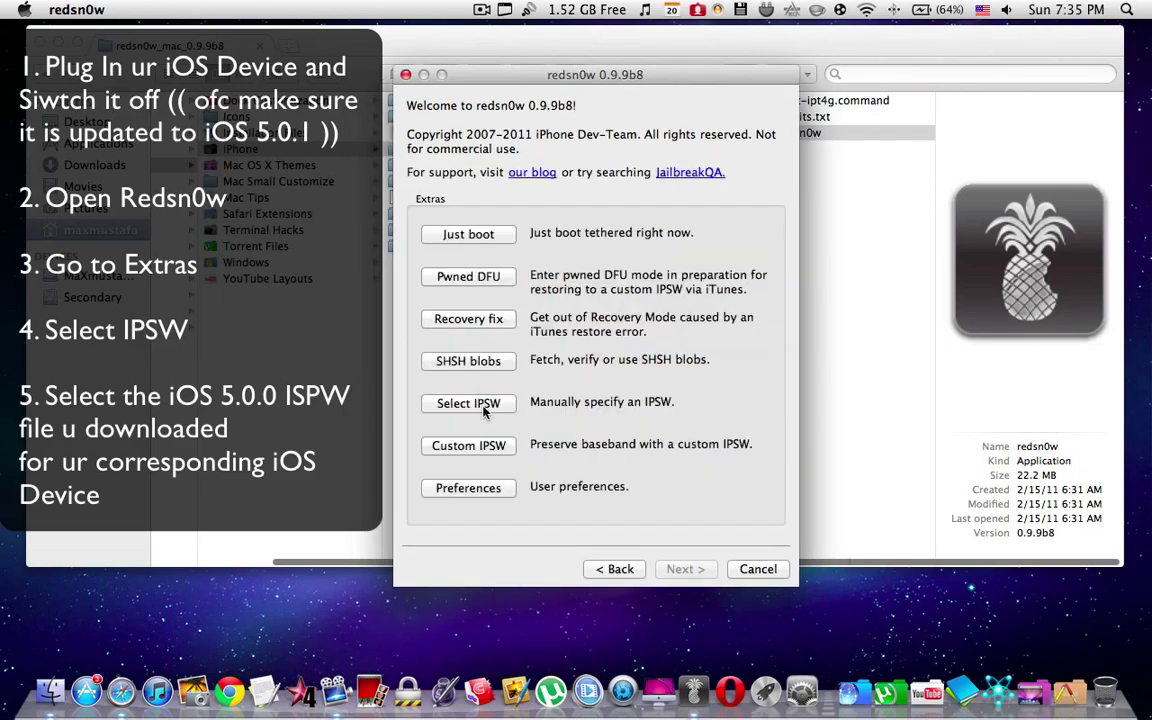
click(463, 405)
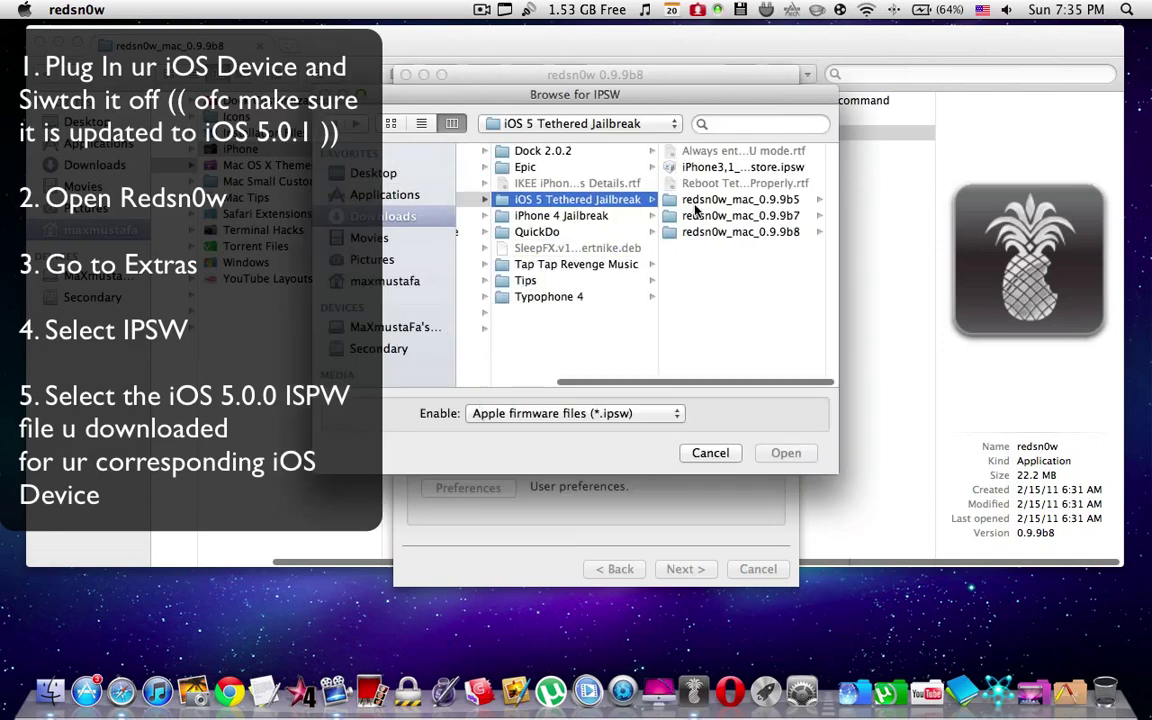
click(682, 166)
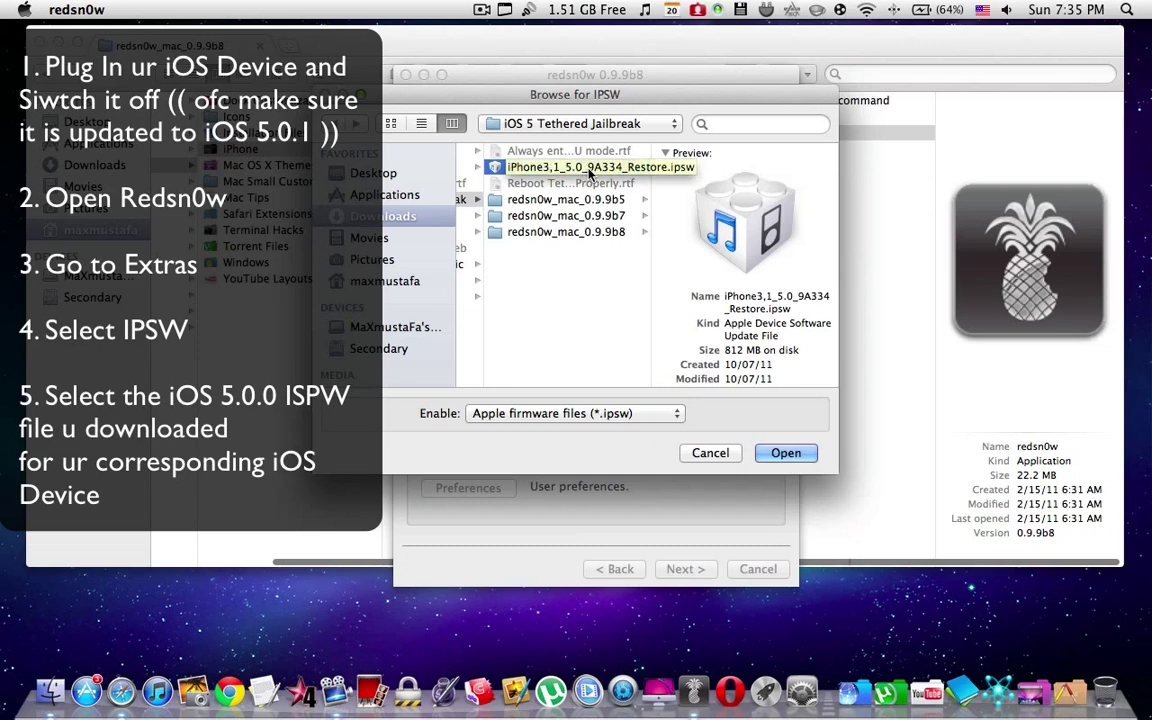
click(786, 453)
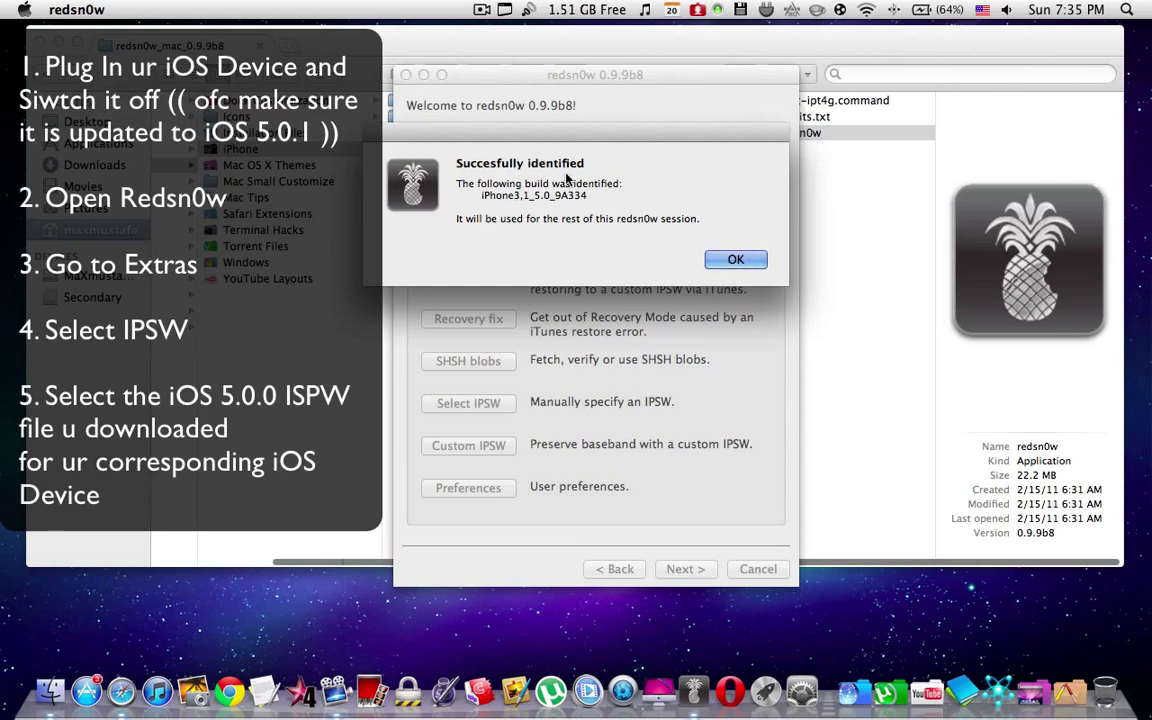
click(736, 260)
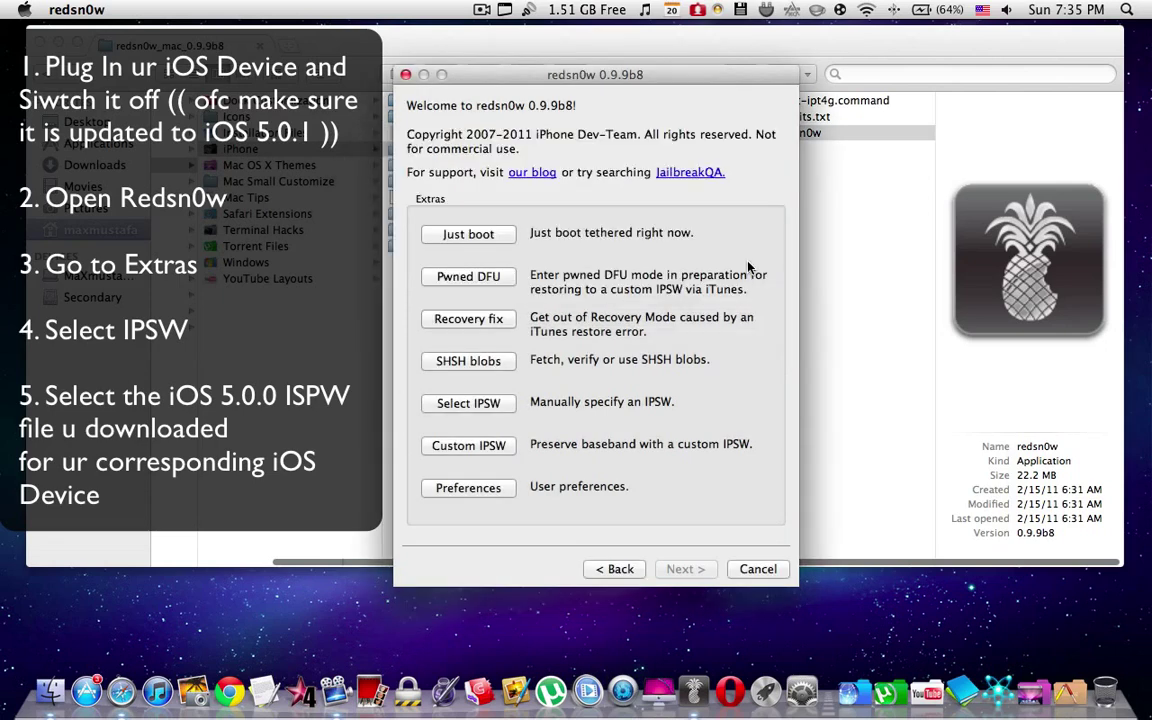
Go back to the main screen and start Jailbreak, letting redsn0w prepare the iPhone3,1_5.0_9A334 data
click(600, 569)
click(462, 336)
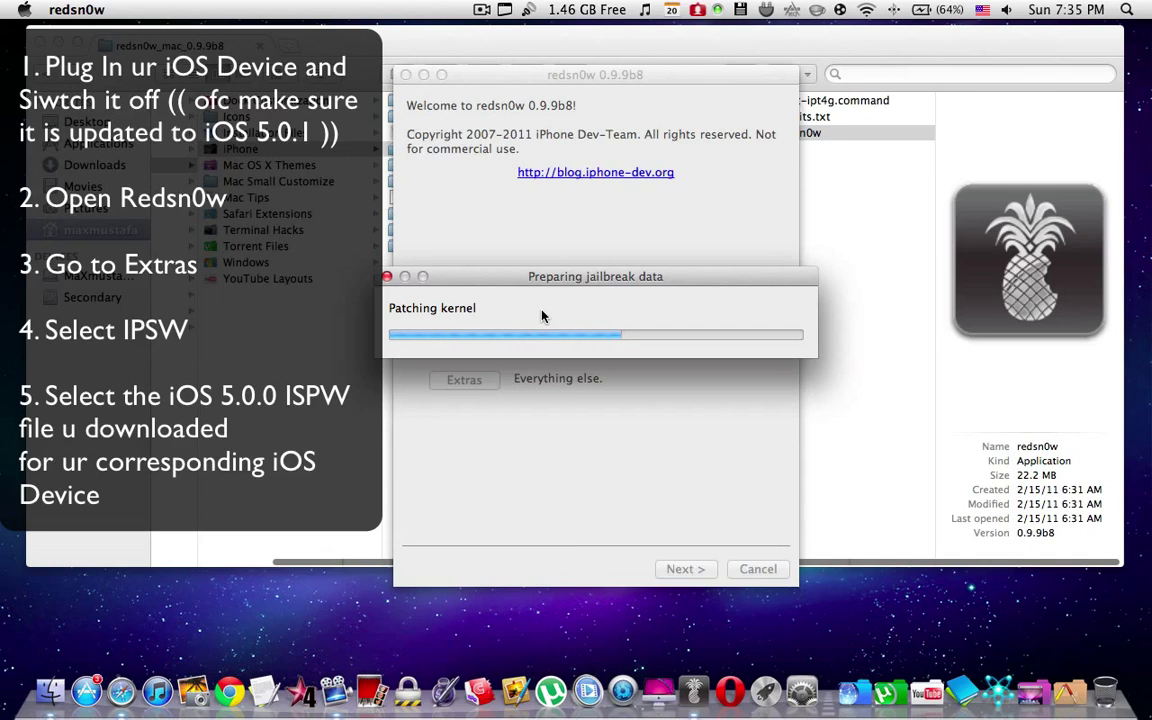
drag(566, 277, 581, 87)
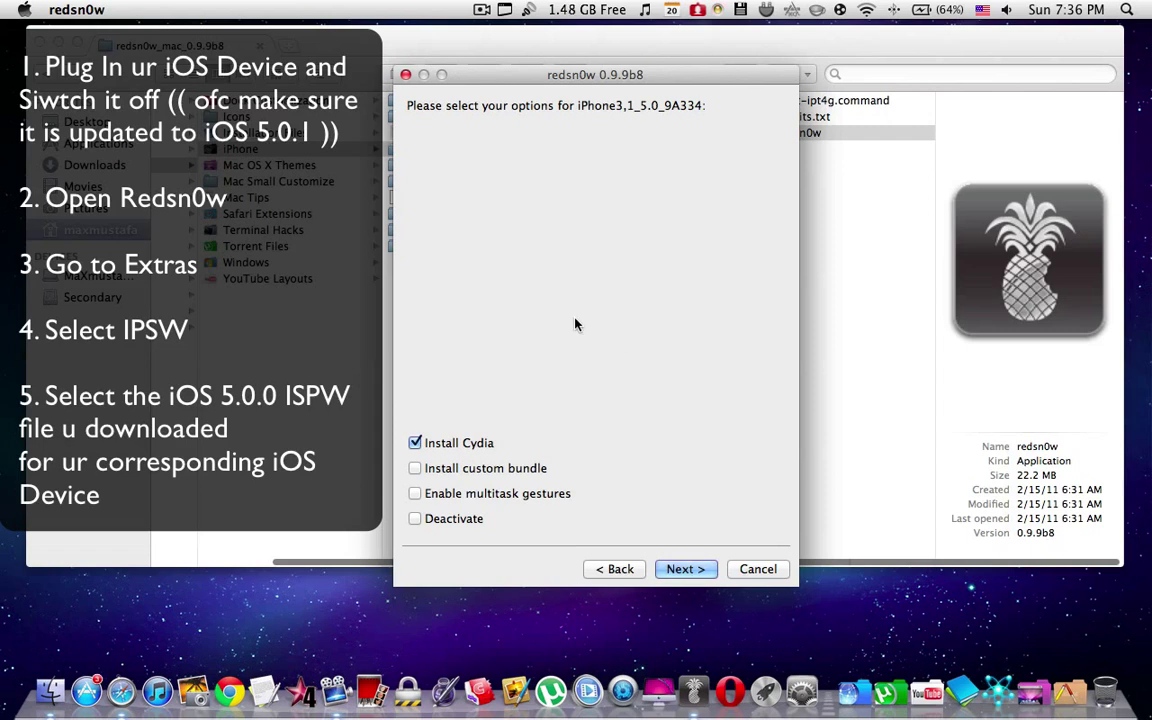
Tick 'Enable multitask gestures' and advance to the device OFF and PLUGGED IN instructions
drag(534, 76, 539, 61)
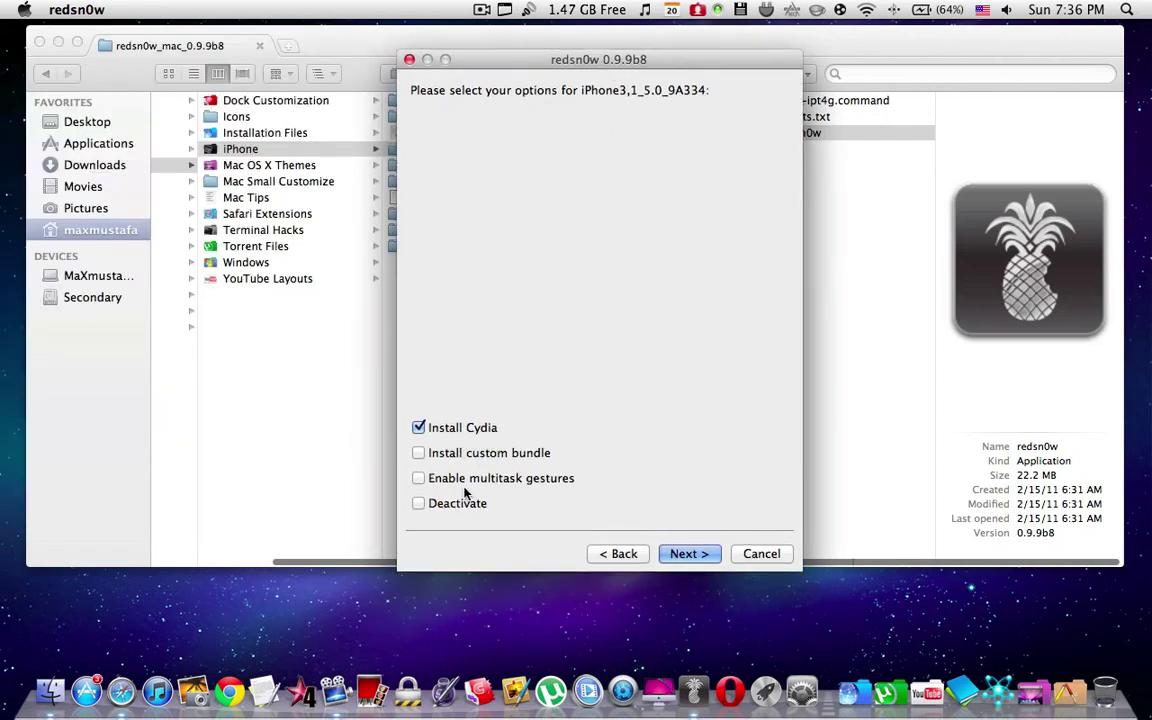
click(419, 479)
click(683, 558)
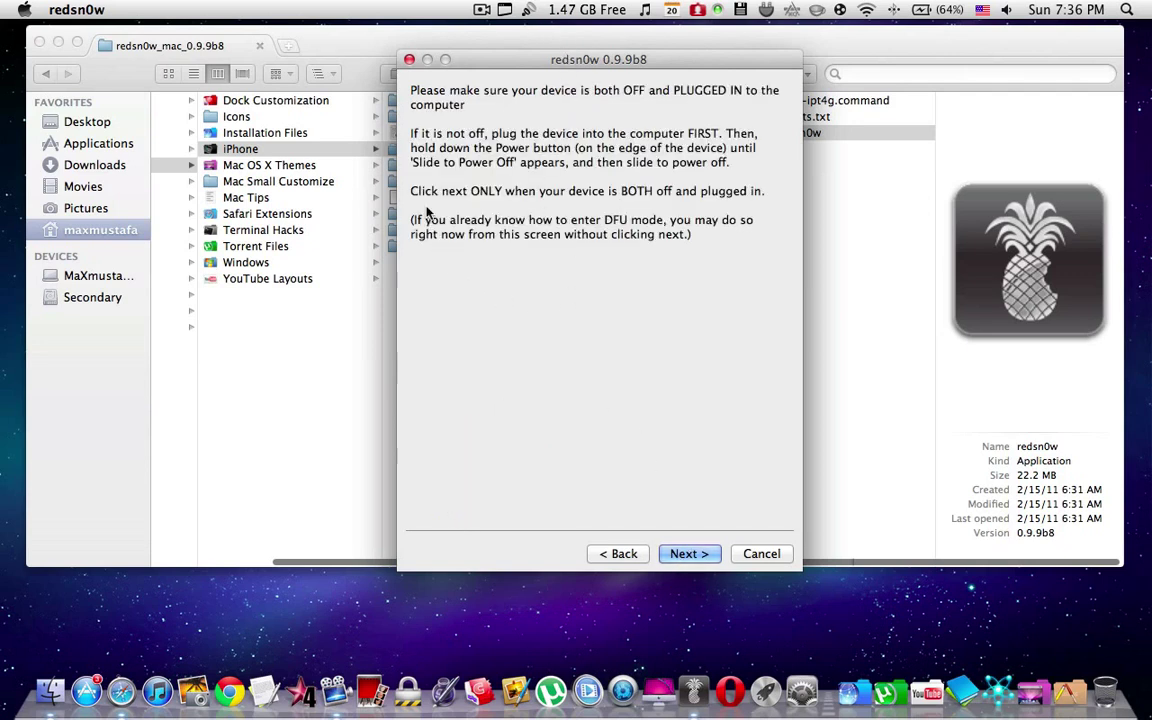
click(689, 553)
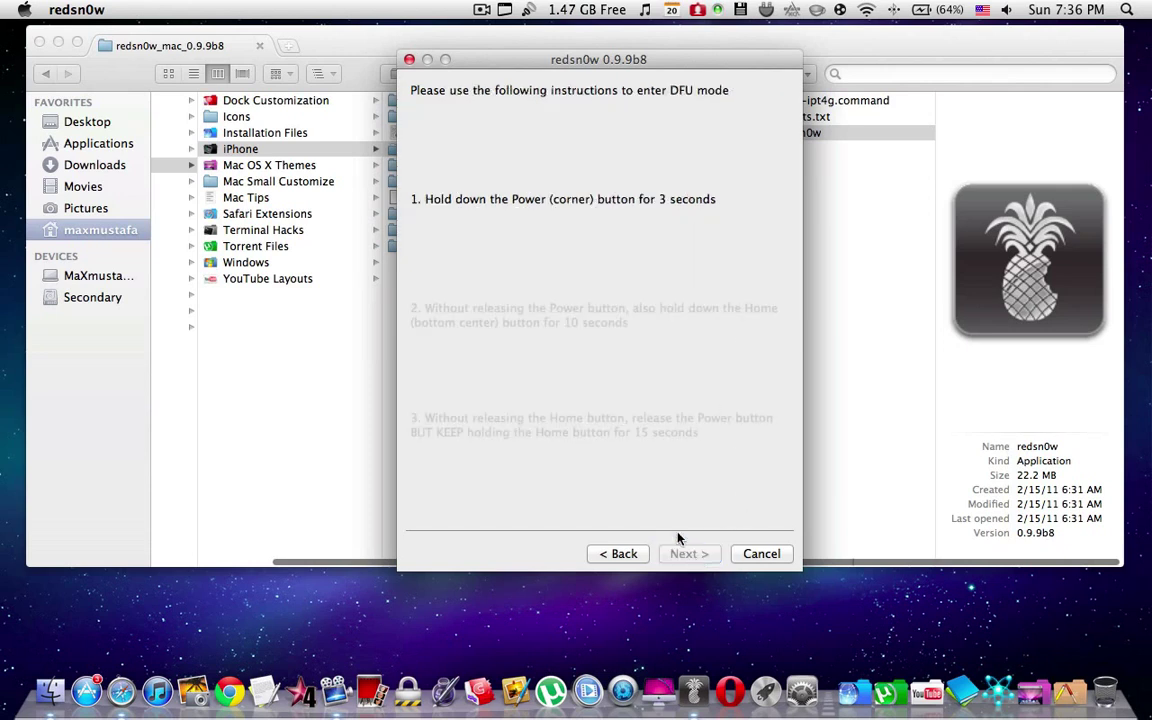
click(622, 556)
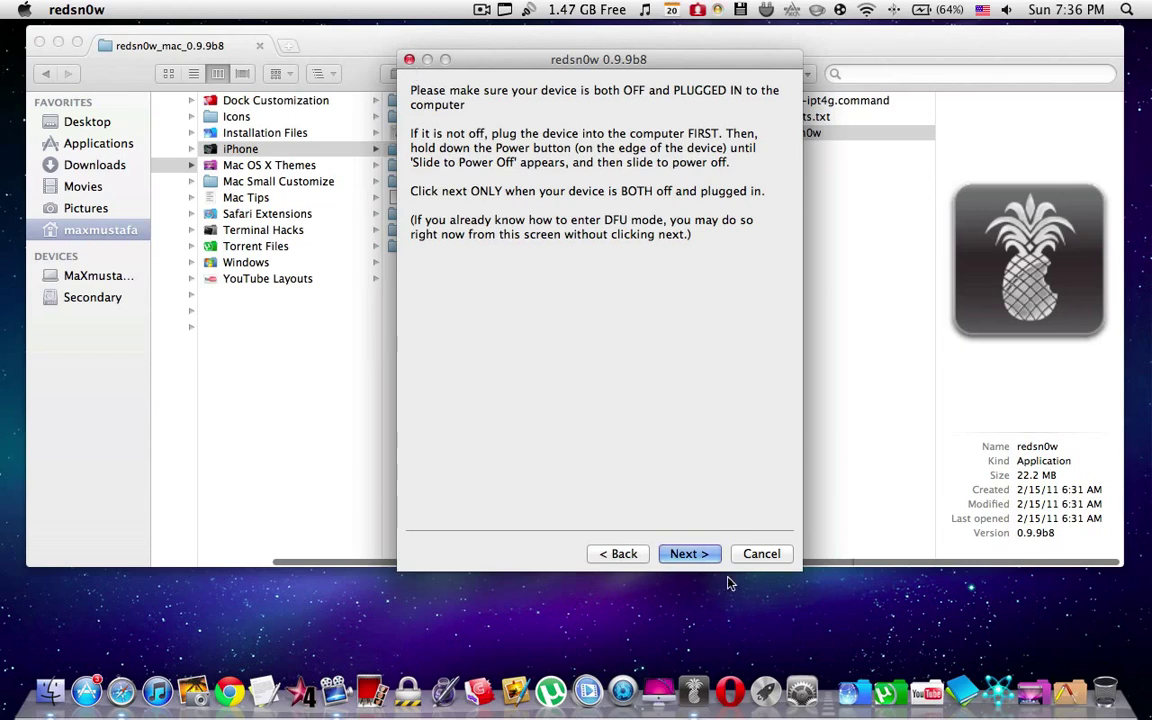
Return to the Welcome page, open Extras, cancel the IPSW browser, and accept discarding the 9A334 build
click(636, 552)
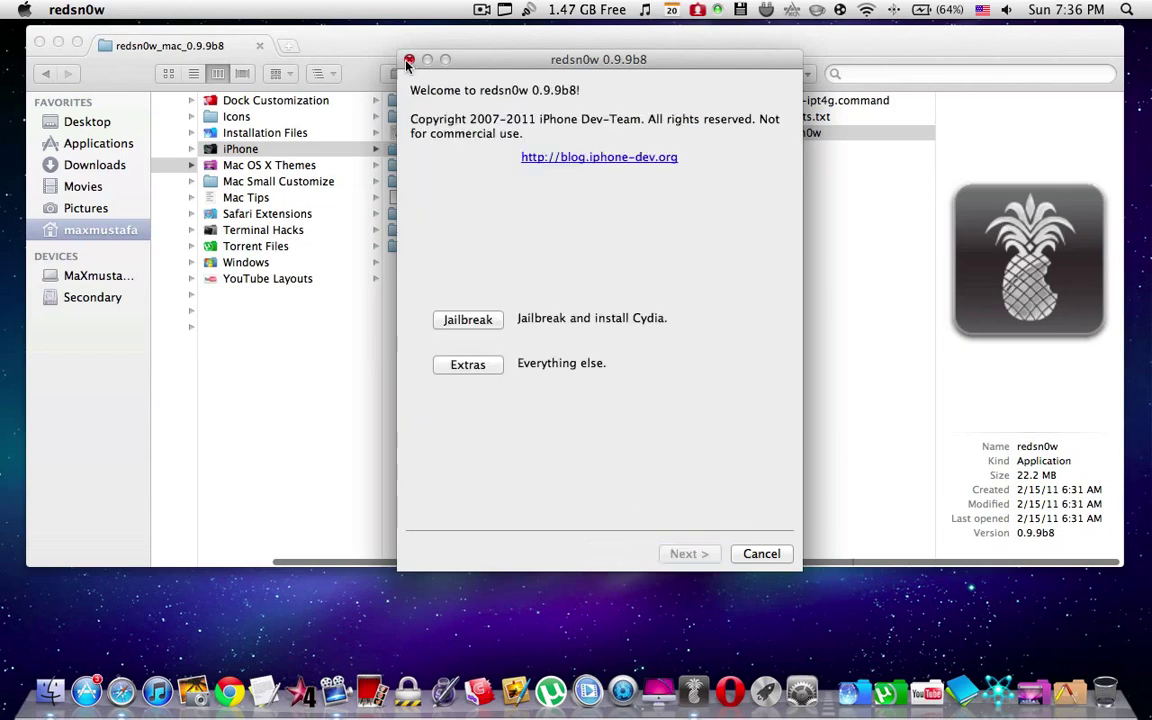
drag(555, 66, 569, 53)
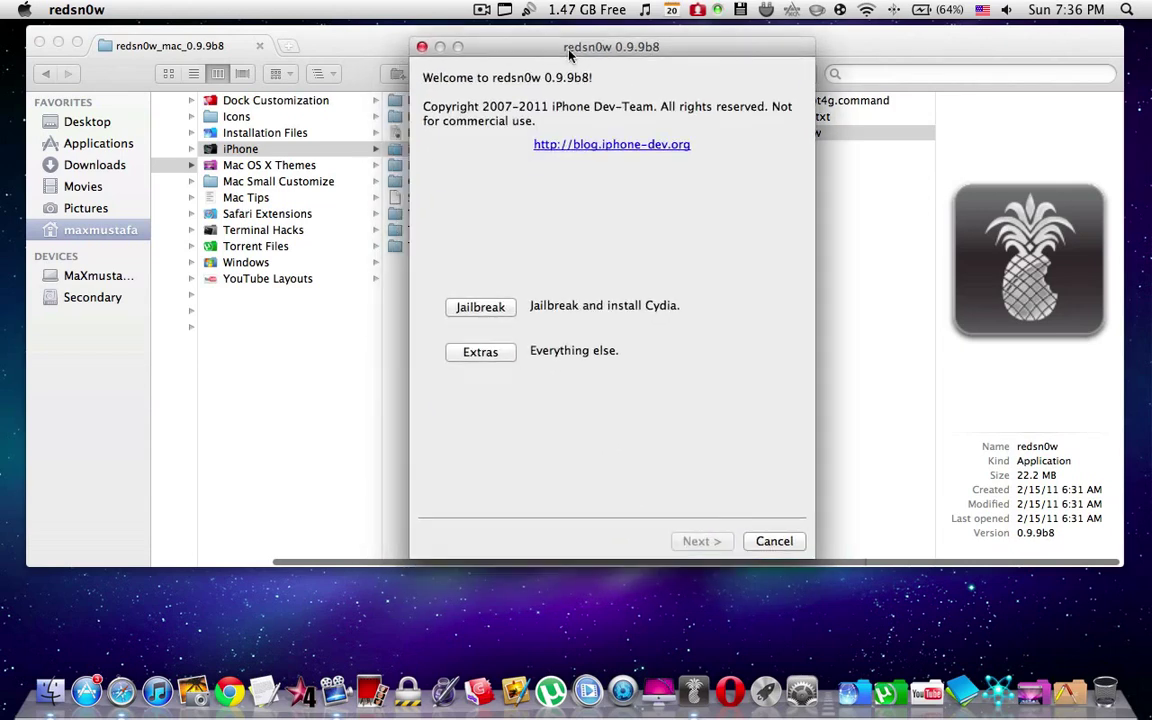
click(481, 354)
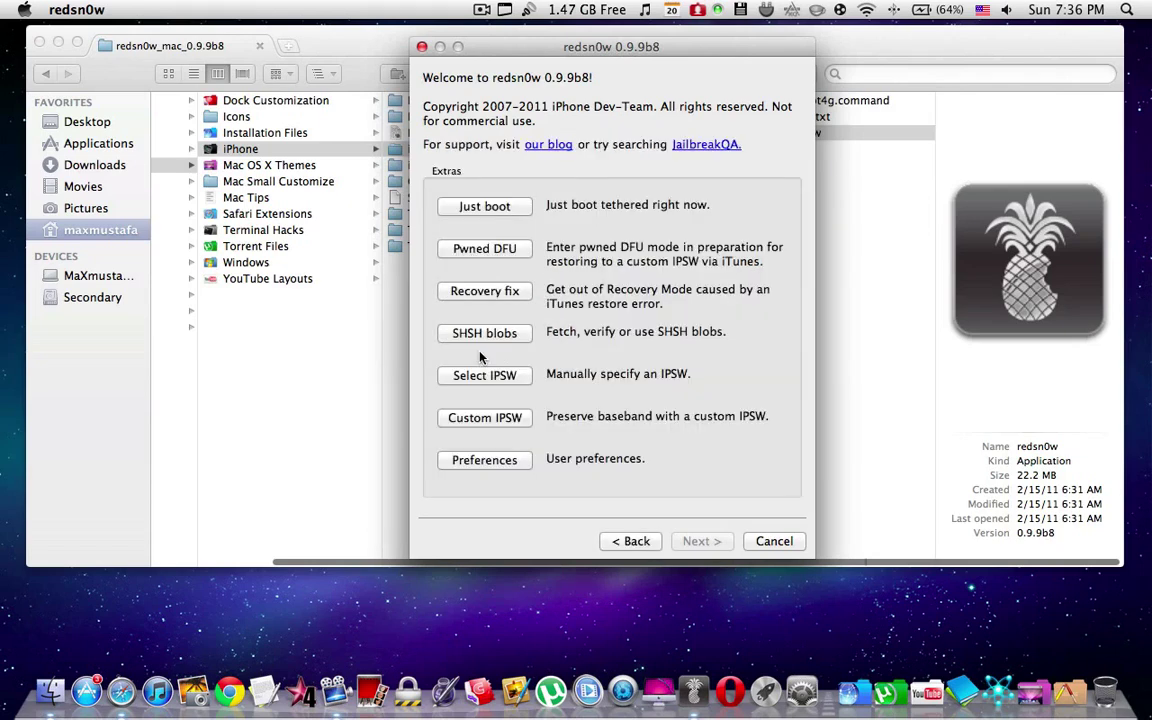
click(500, 376)
click(735, 168)
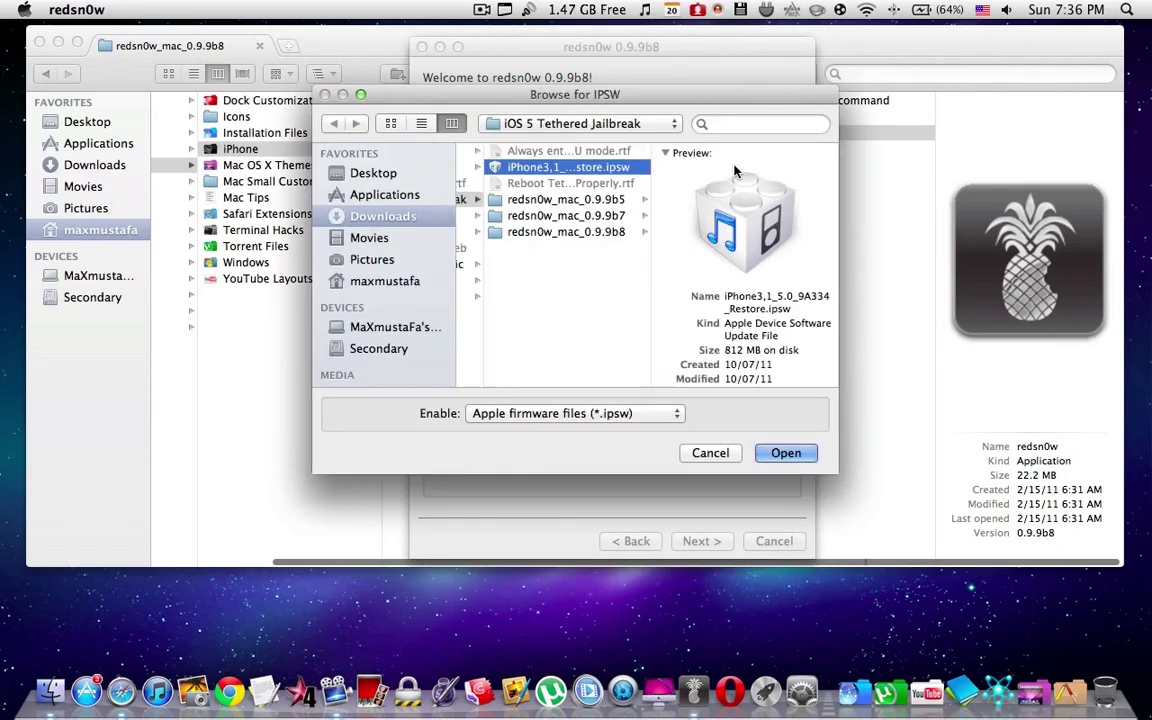
drag(648, 95, 686, 68)
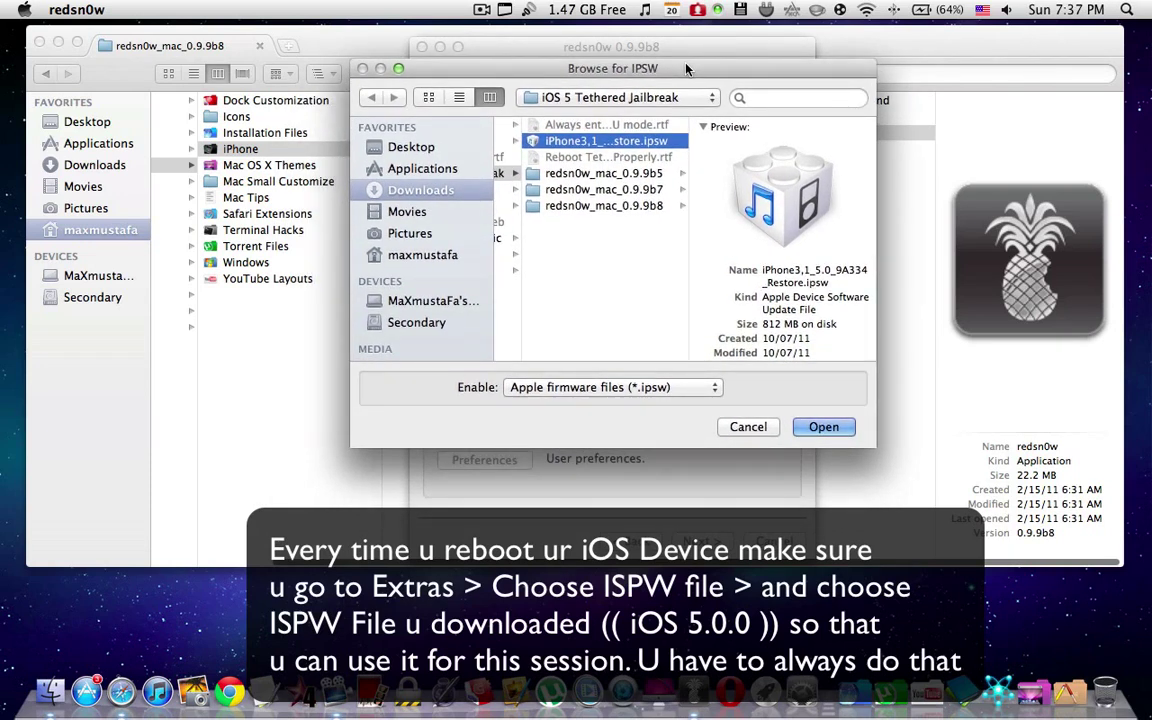
drag(686, 68, 686, 67)
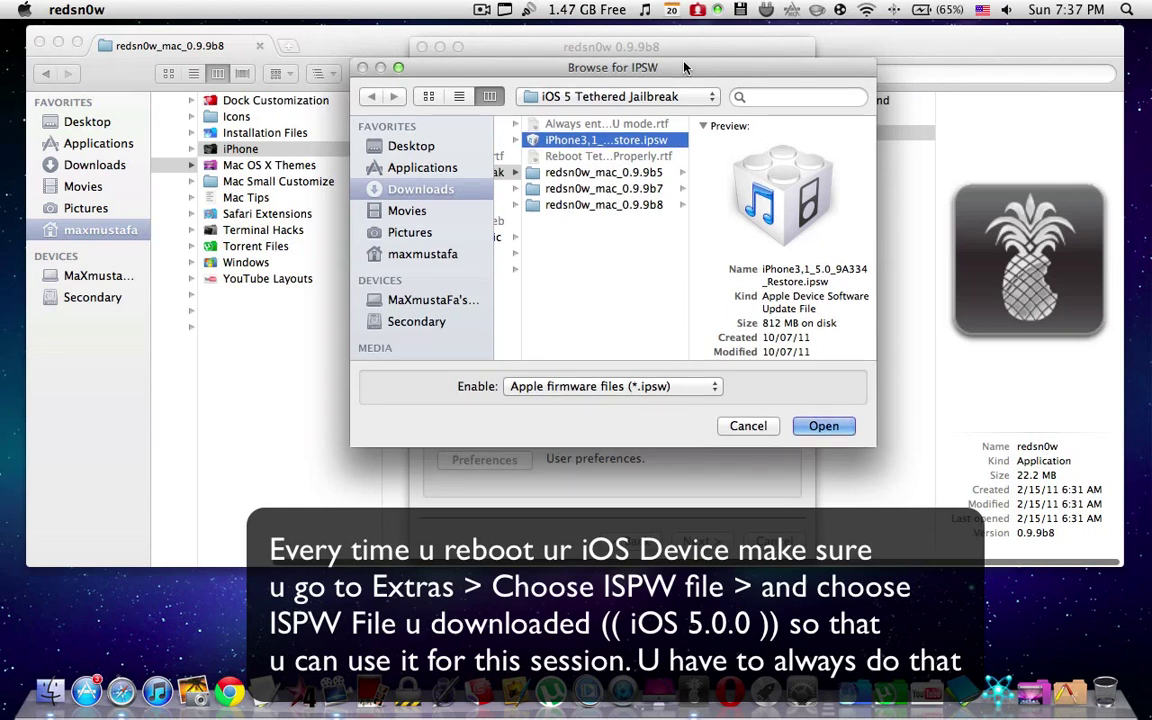
key(Return)
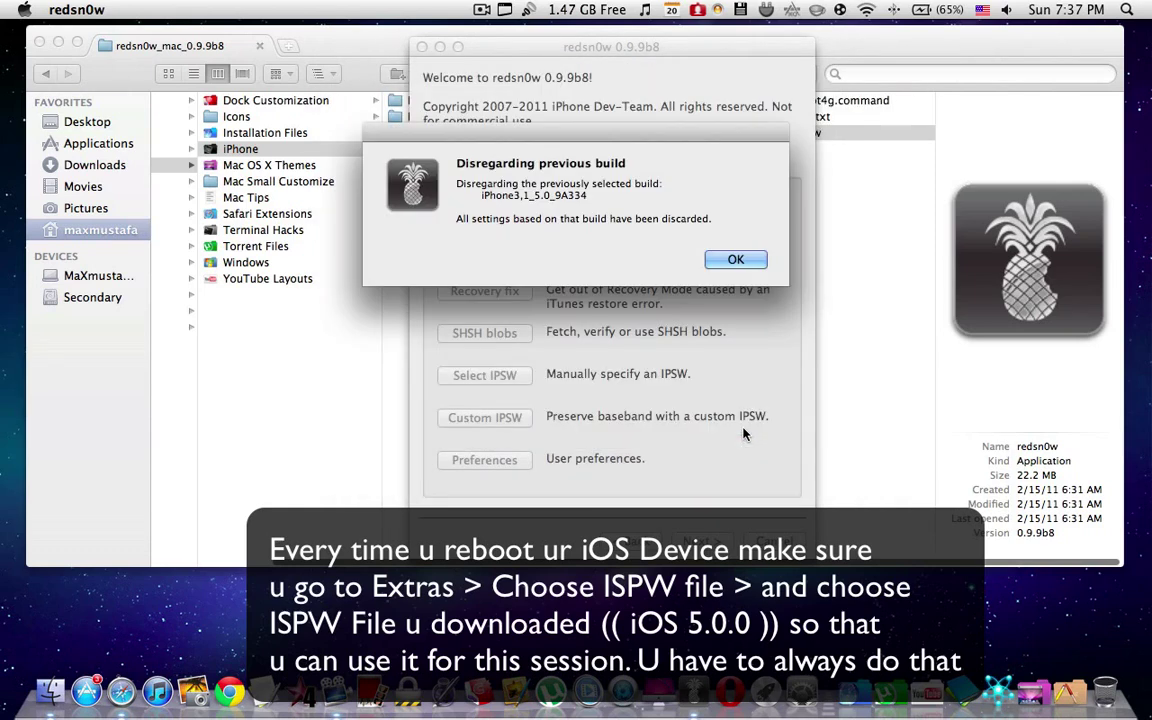
key(Return)
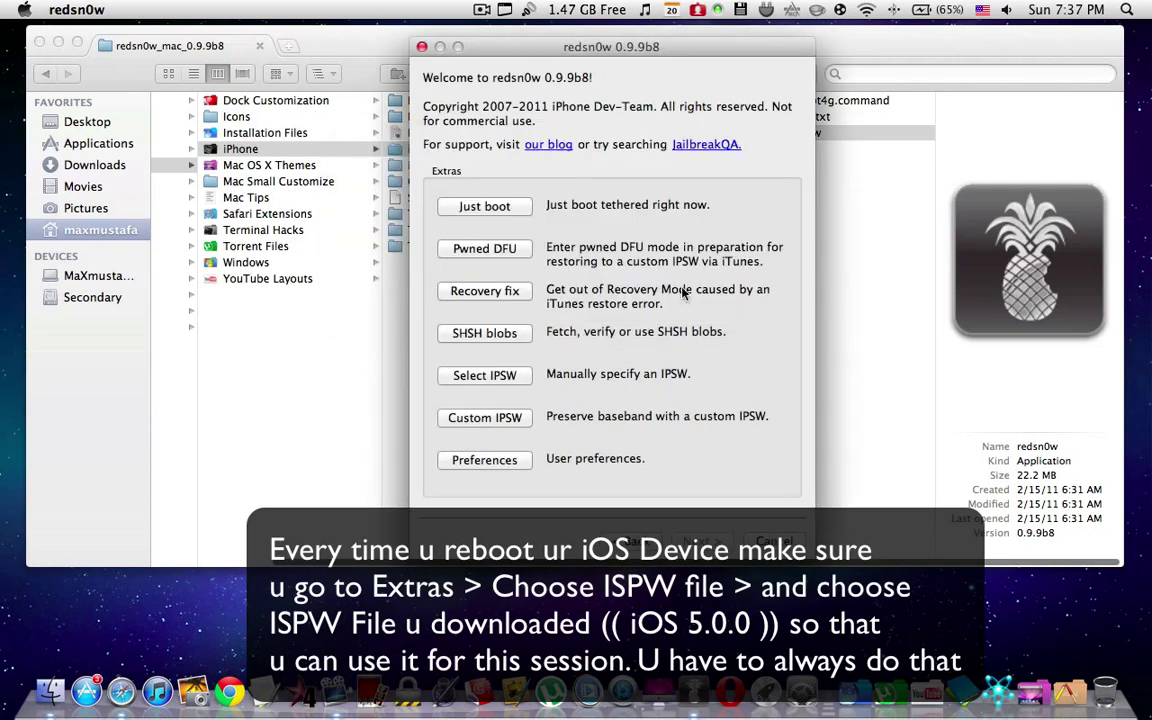
Select iPhone3,1_5.0_9A334_Restore.ipsw again so redsn0w identifies the iOS 5.0 build
click(487, 376)
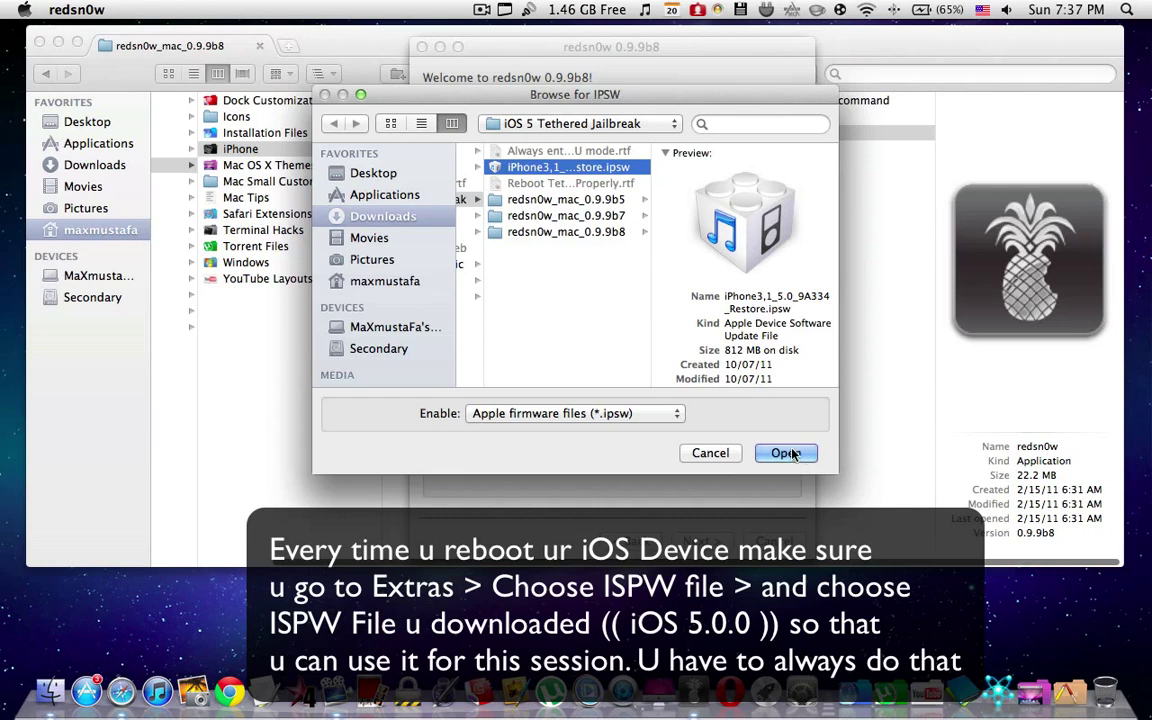
click(790, 454)
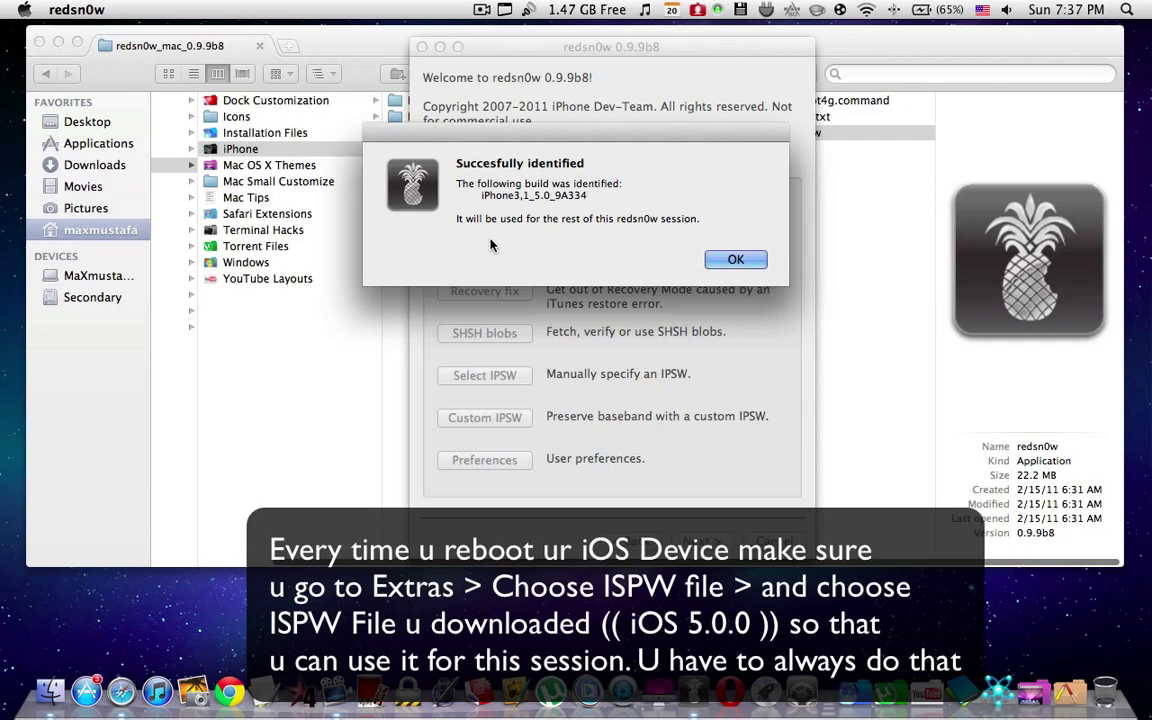
Acknowledge the 9A334 identification and start a tethered Just boot from Extras
click(732, 260)
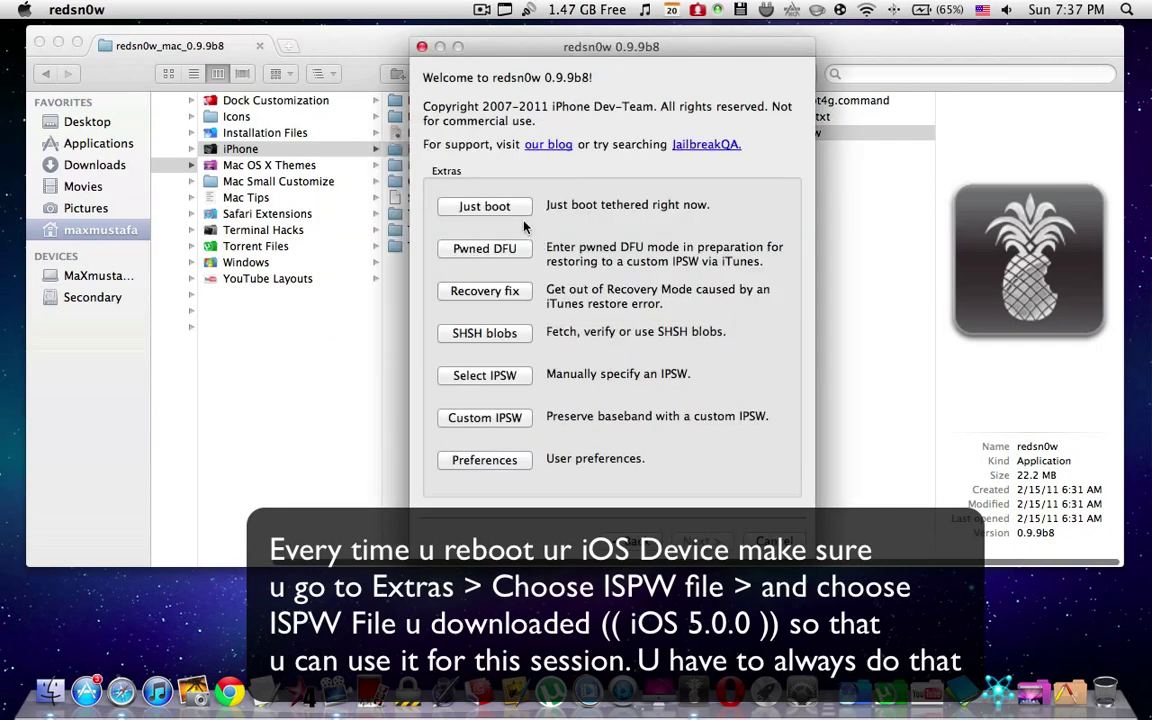
click(500, 207)
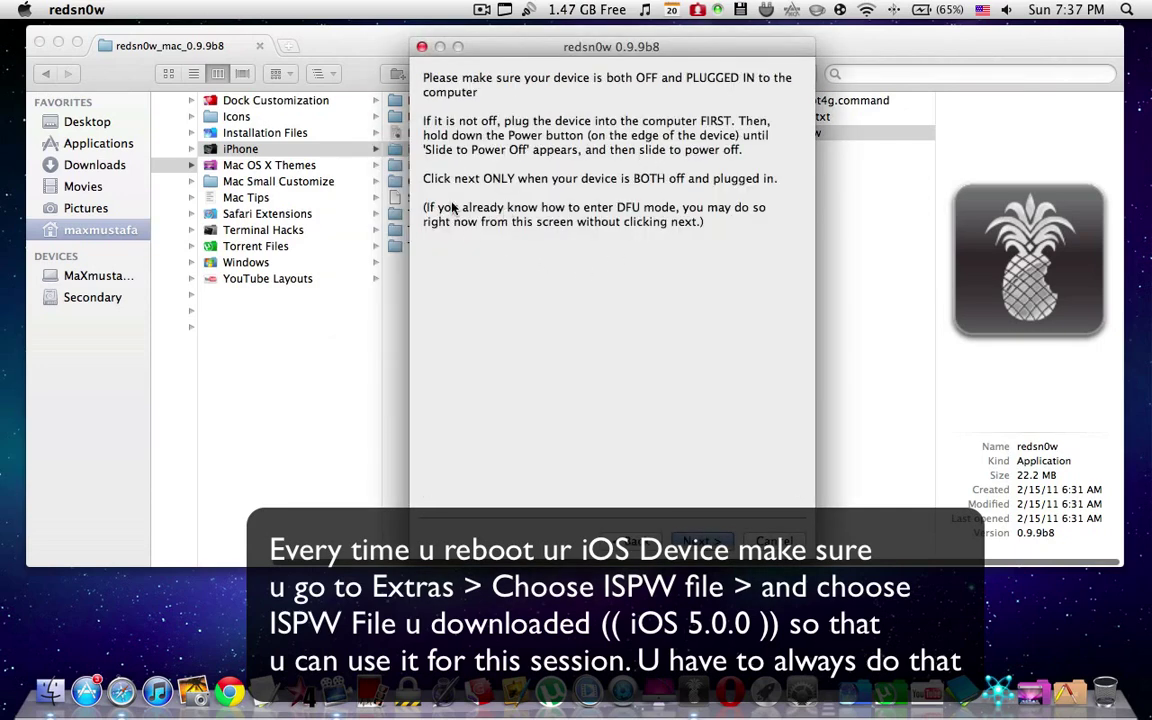